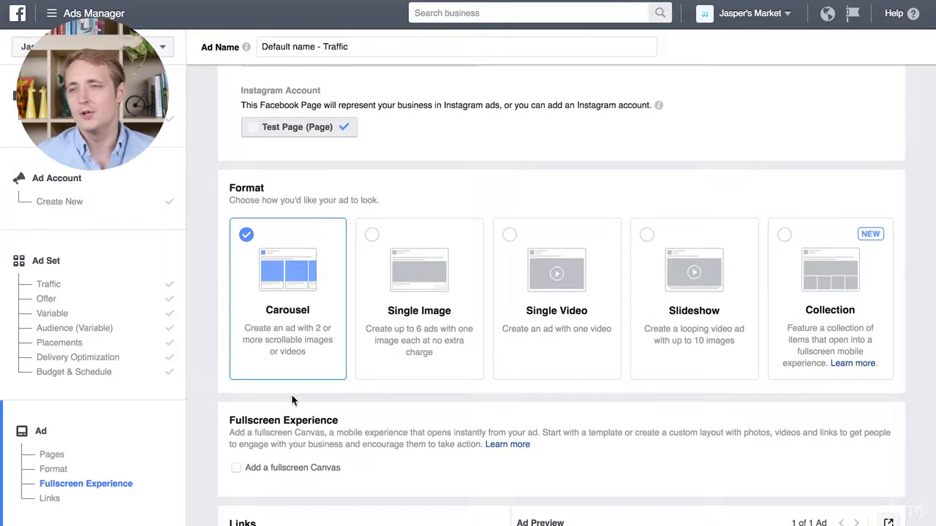
Set the ad format to Single Image and enable the fullscreen Canvas option
click(395, 269)
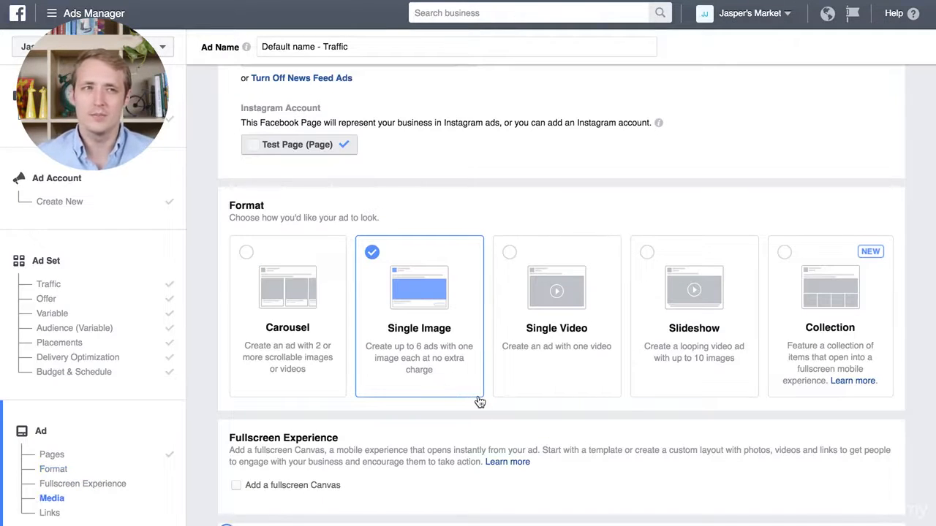
scroll(484, 400, down, 5)
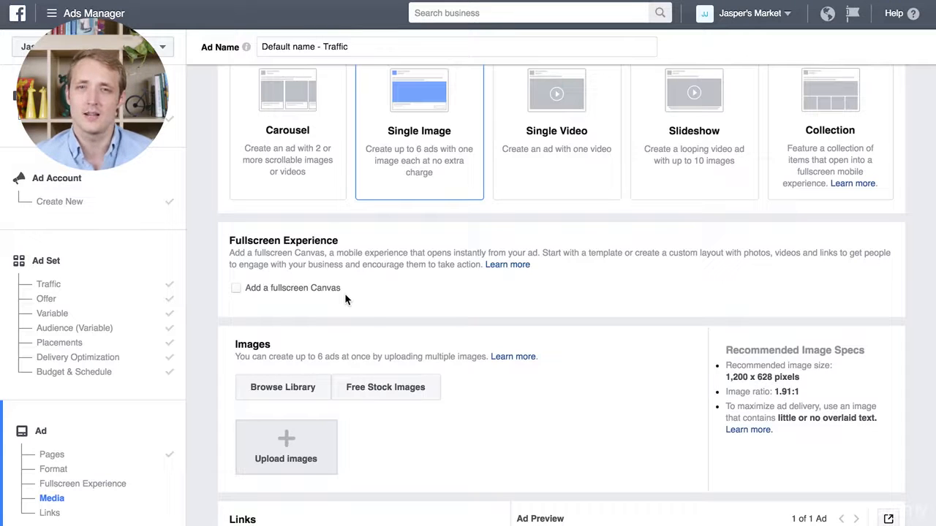
click(237, 289)
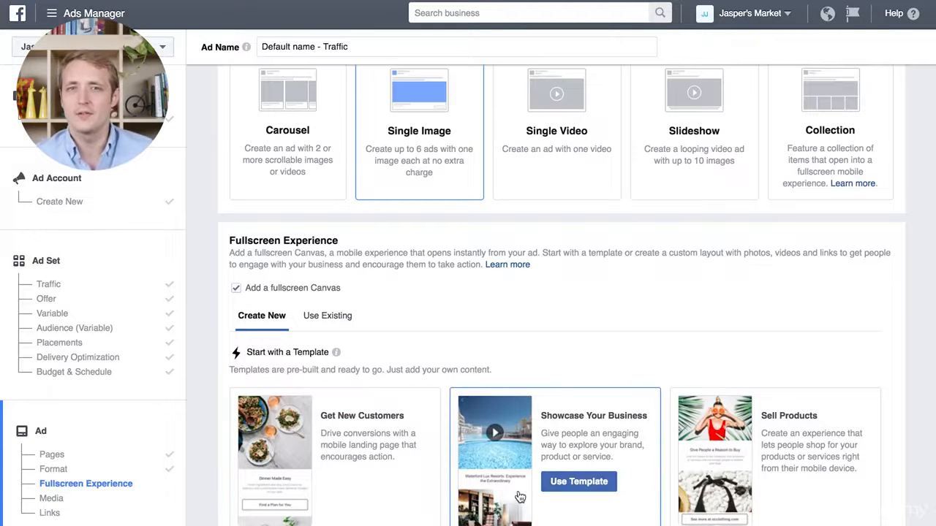
Start a new fullscreen Canvas from the Get New Customers template
mouse_move(724, 486)
mouse_move(335, 503)
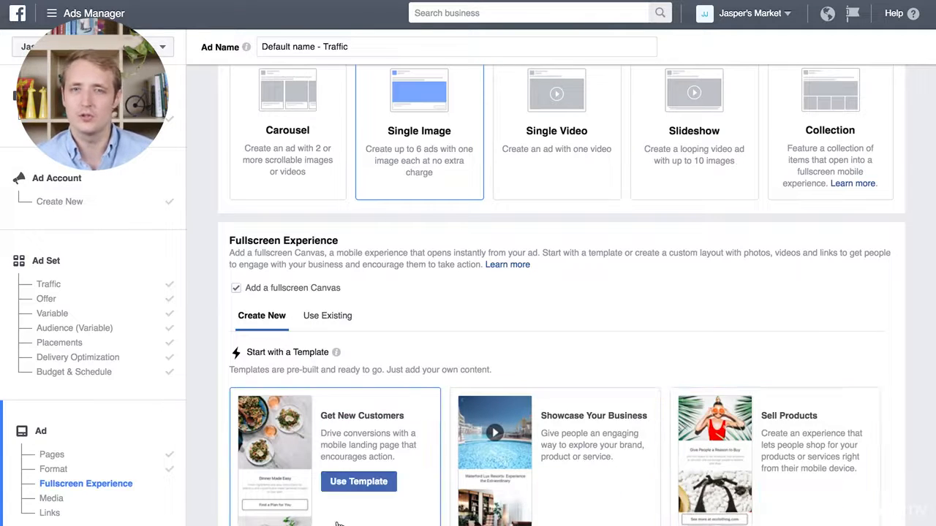
click(345, 486)
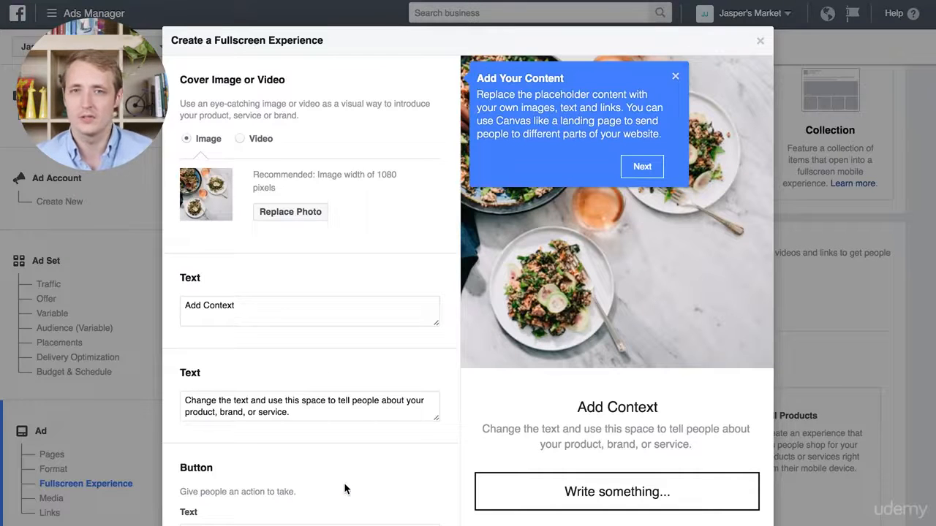
Dismiss the content tip and set the Canvas heading text to "Need a ride to the 49ers game?"
click(675, 76)
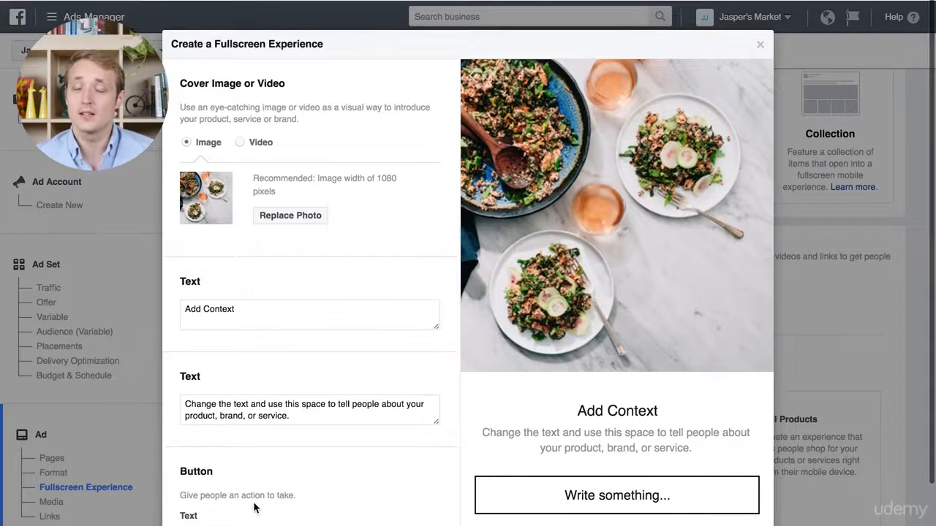
scroll(254, 508, down, 5)
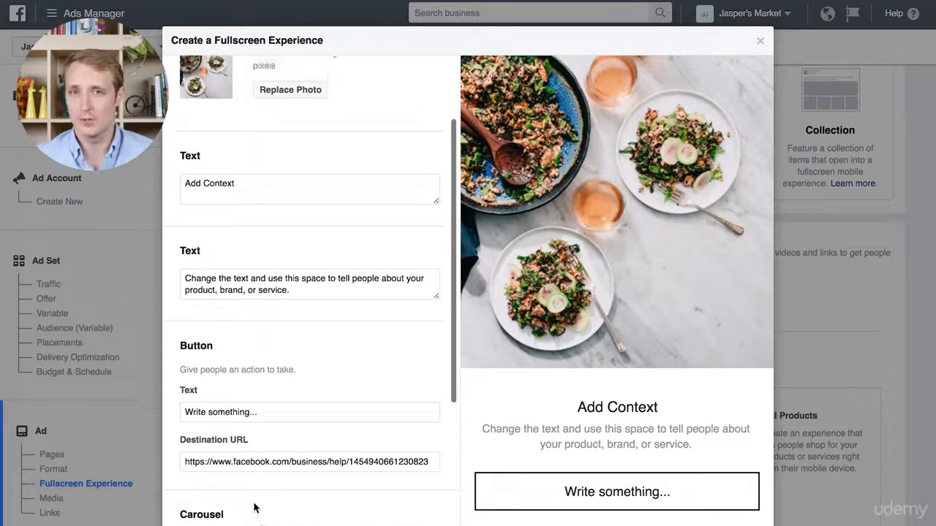
text(Need a ride to the 49ers game?)
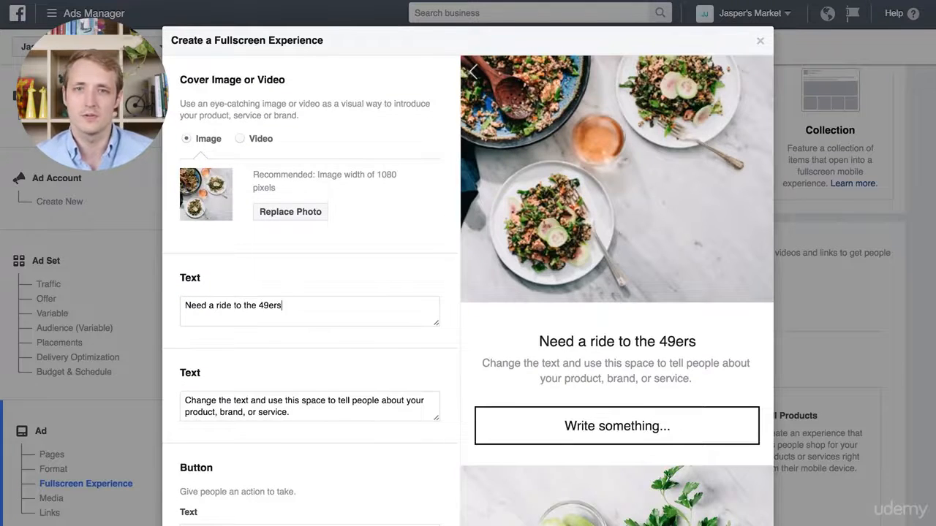
Replace the Canvas body text with "We'll pick you up, drop you off, and take you home all for one low price."
key(Tab)
key(super+a)
text(We'll pick y)
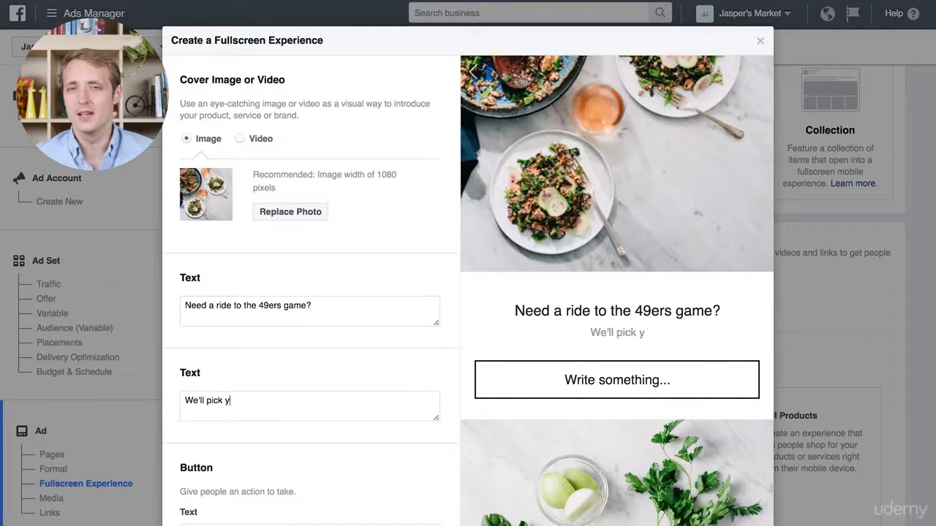
text(ou up, drop y)
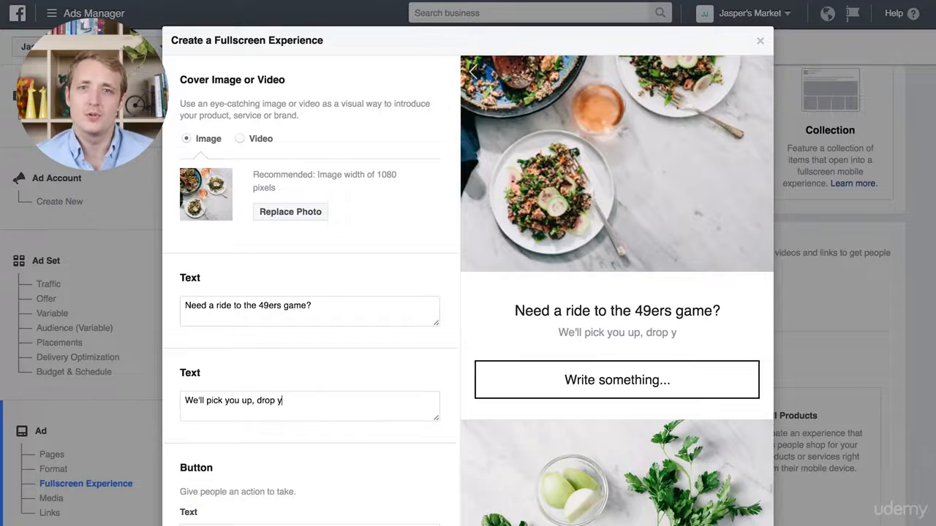
text(ou off, and take you )
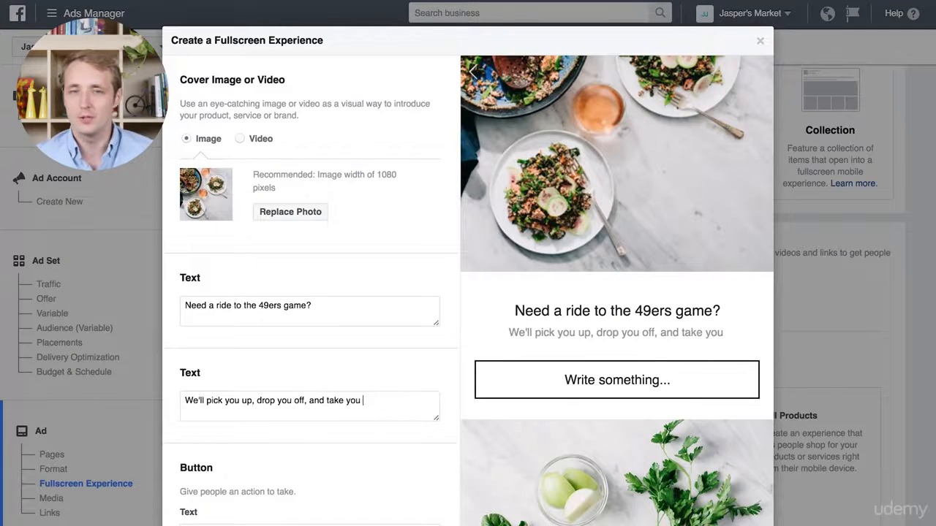
text(home all for one low price.)
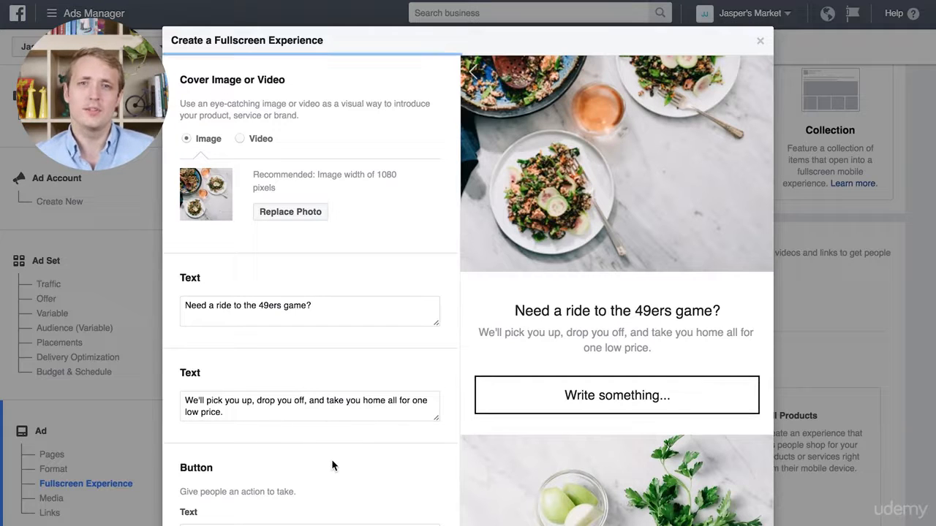
Send a mobile preview of the Canvas, then finish the fullscreen experience and dismiss the notices
scroll(366, 439, down, 1)
scroll(382, 420, down, 10)
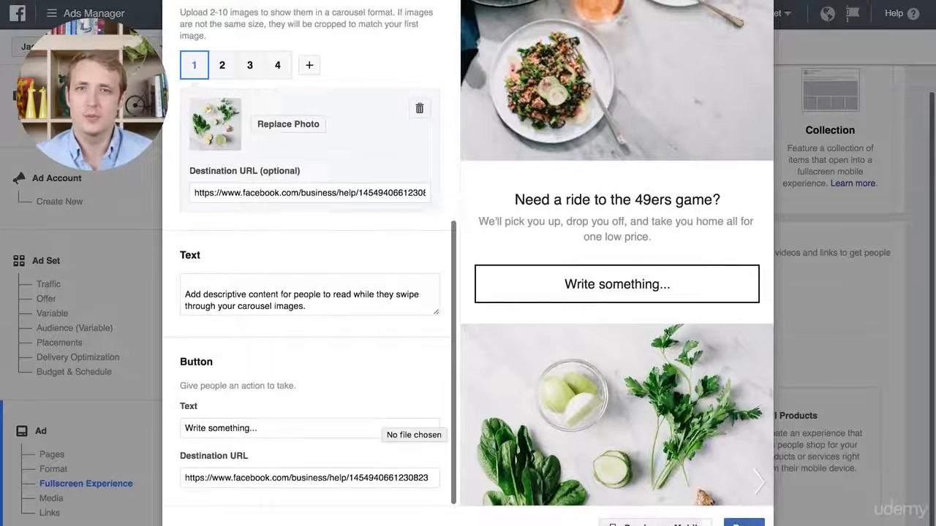
scroll(512, 483, down, 1)
click(629, 508)
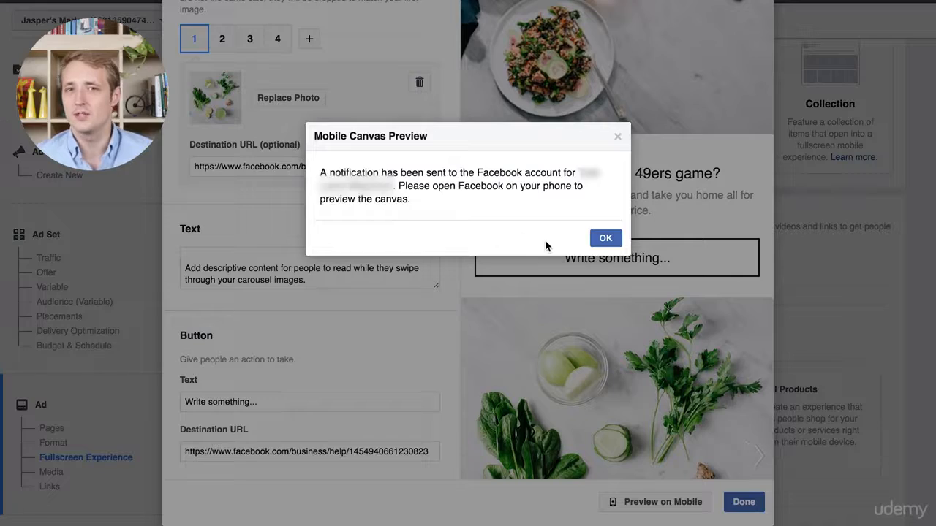
click(603, 239)
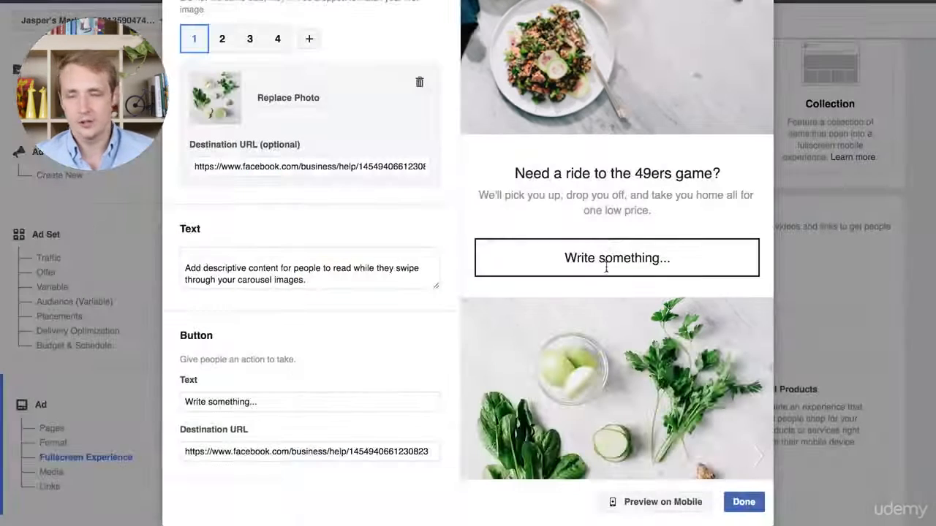
click(744, 504)
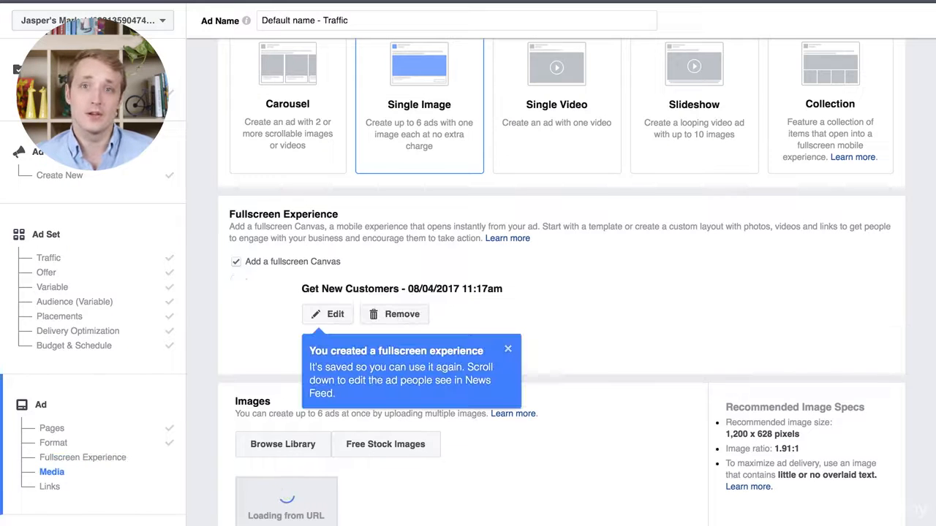
click(509, 352)
Remove the default food image from the ad and upload the stadium photo in its place
scroll(549, 391, down, 3)
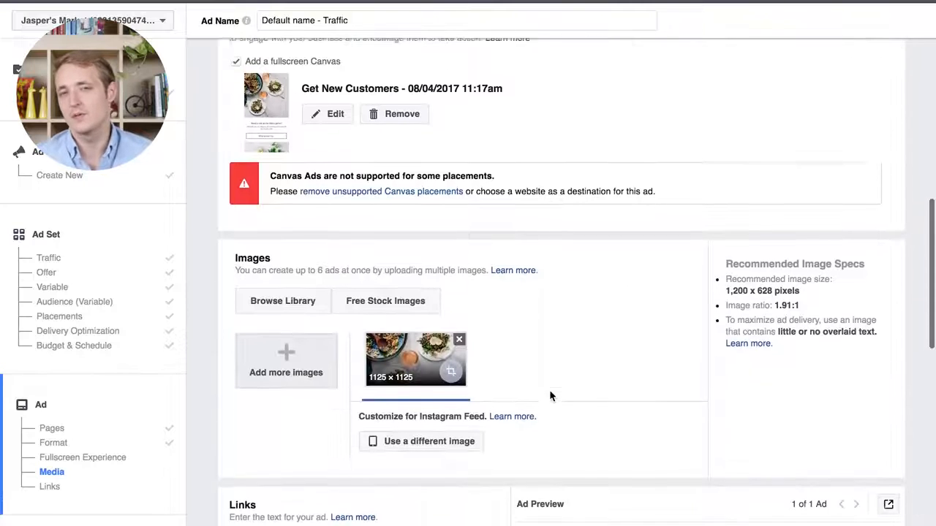
scroll(549, 394, down, 3)
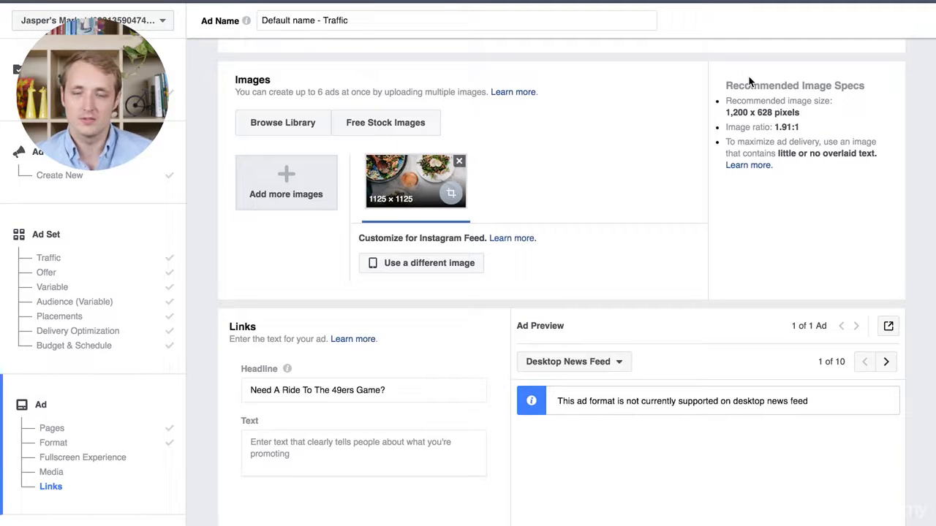
click(459, 161)
click(281, 177)
click(265, 119)
click(397, 104)
click(689, 232)
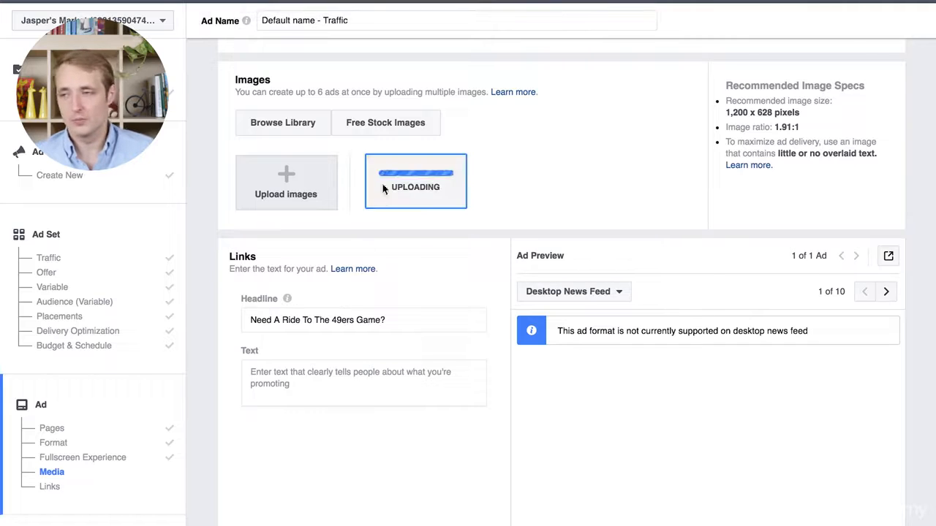
Search the free stock images for "football" and add the photo of the red-uniformed player number 29 to the ad
click(373, 124)
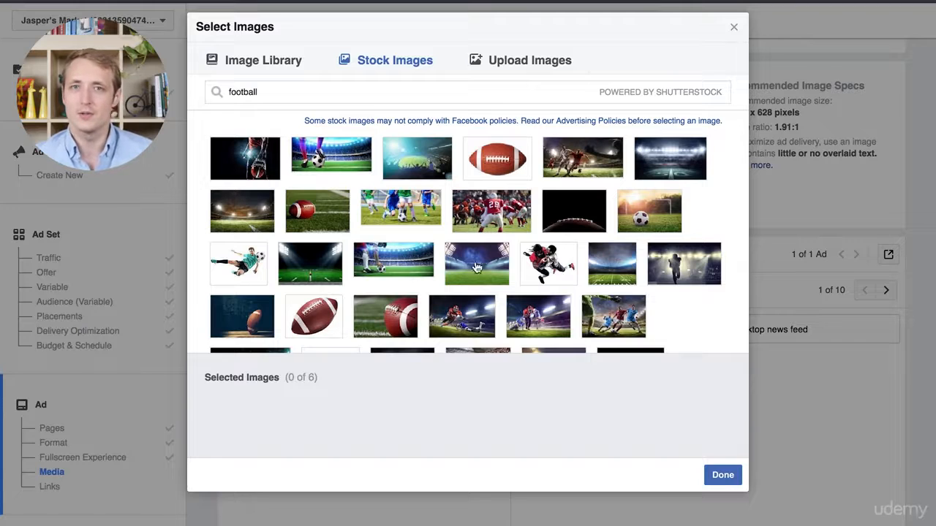
click(487, 223)
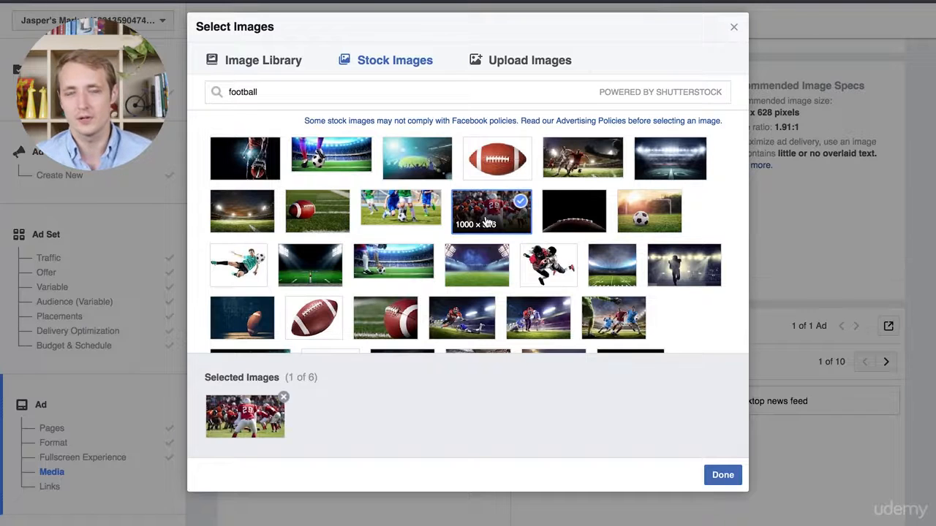
click(722, 476)
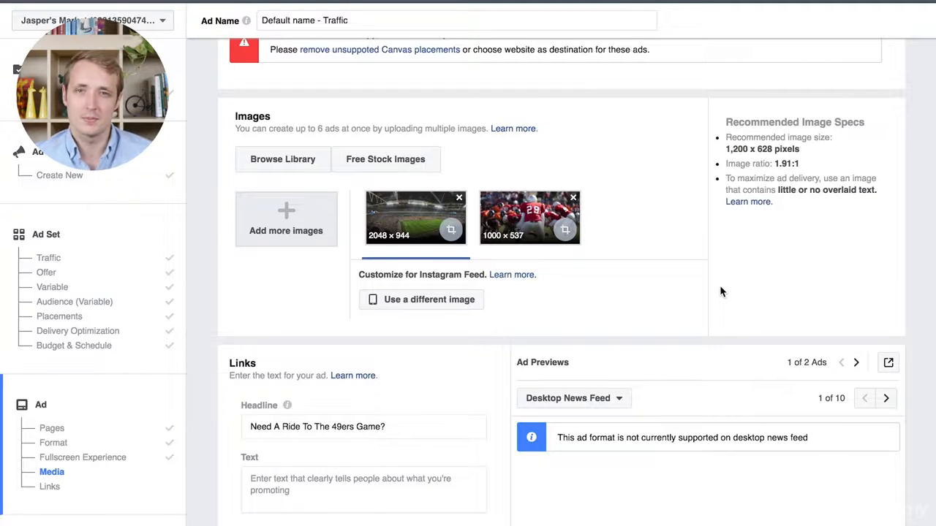
scroll(721, 291, down, 3)
click(382, 299)
text(http:)
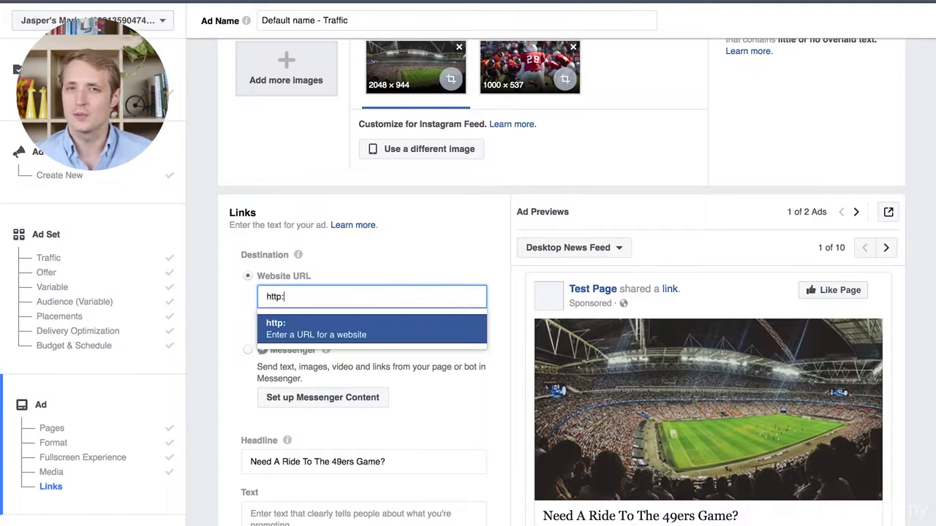
text(//sportsrides.com)
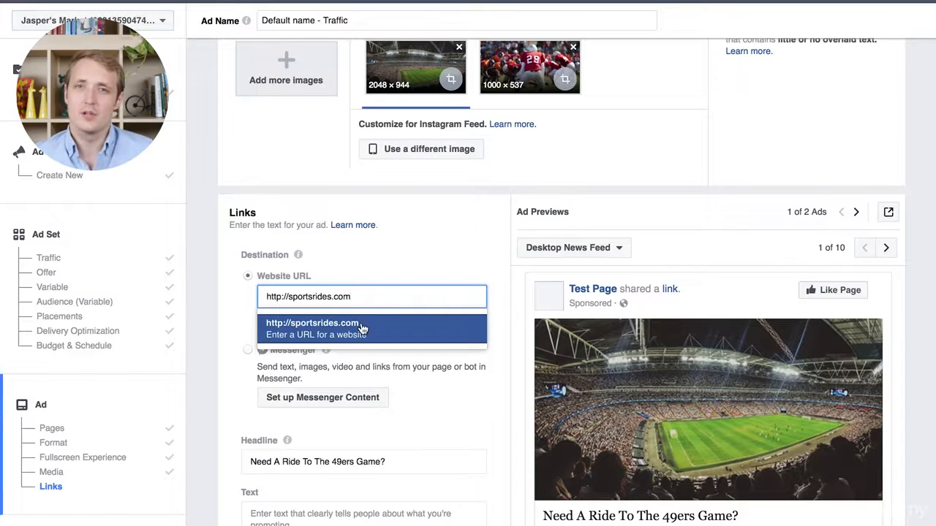
click(472, 421)
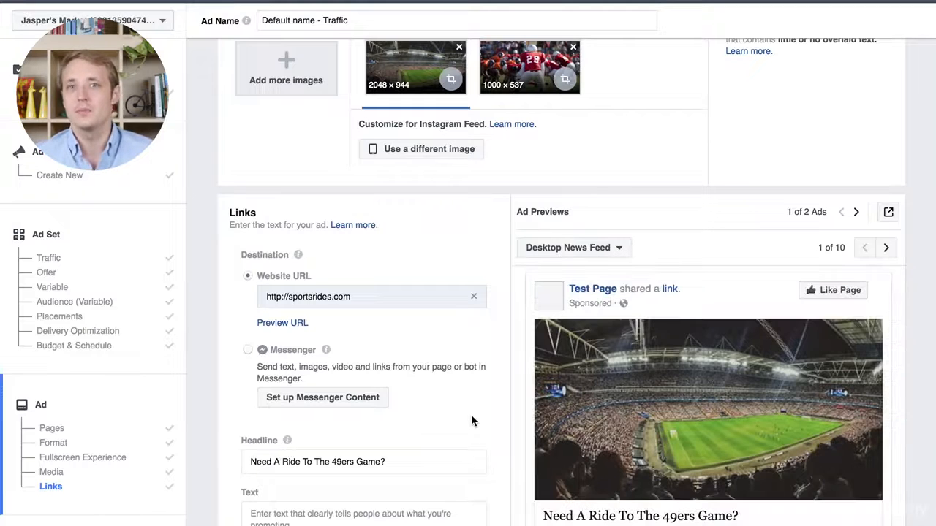
Review the placements available for the ad preview, keeping Desktop News Feed selected
scroll(471, 420, down, 2)
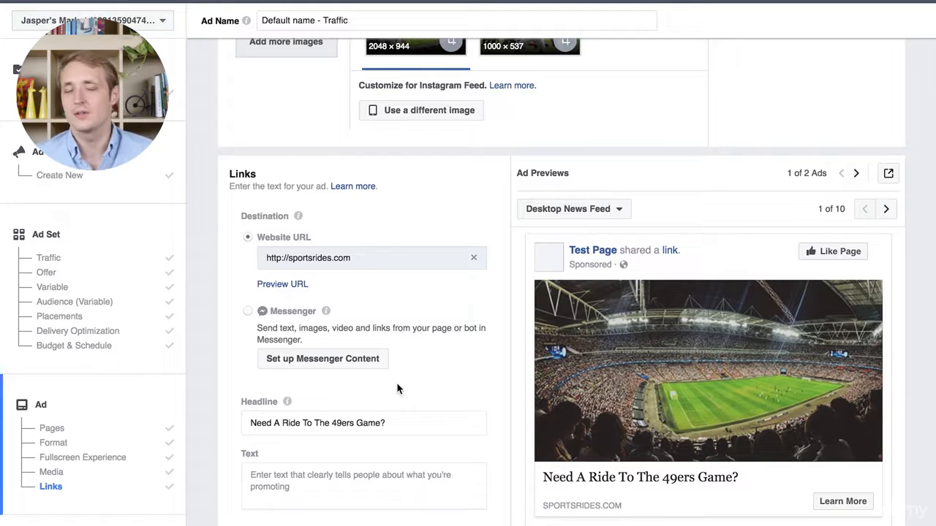
click(610, 209)
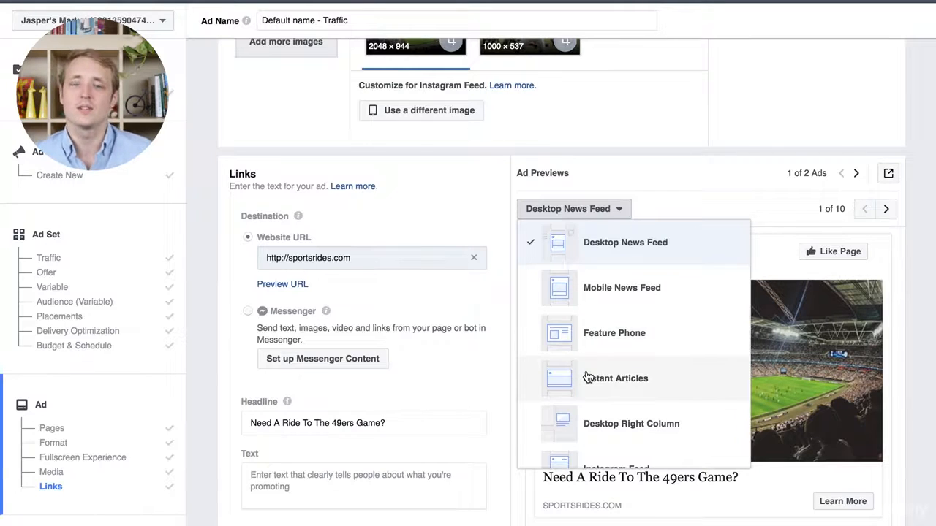
scroll(589, 414, down, 2)
scroll(588, 415, down, 2)
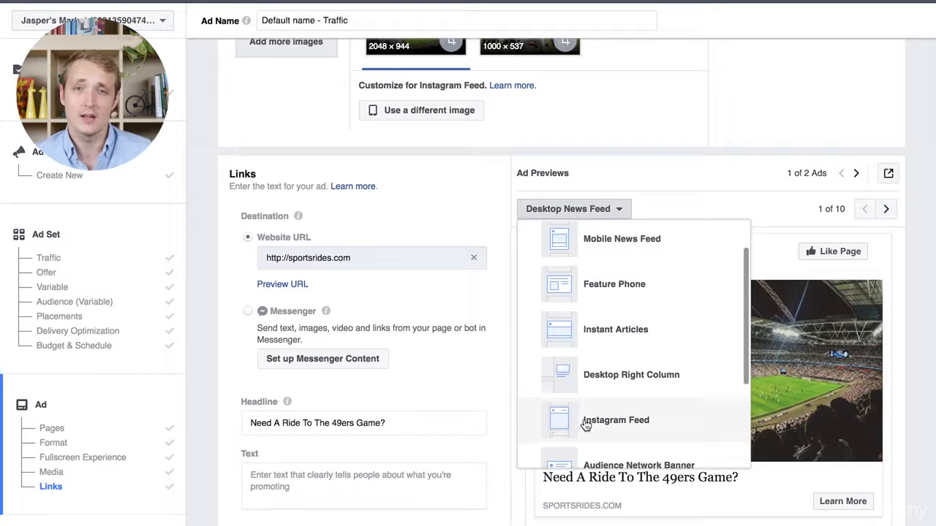
scroll(585, 425, down, 2)
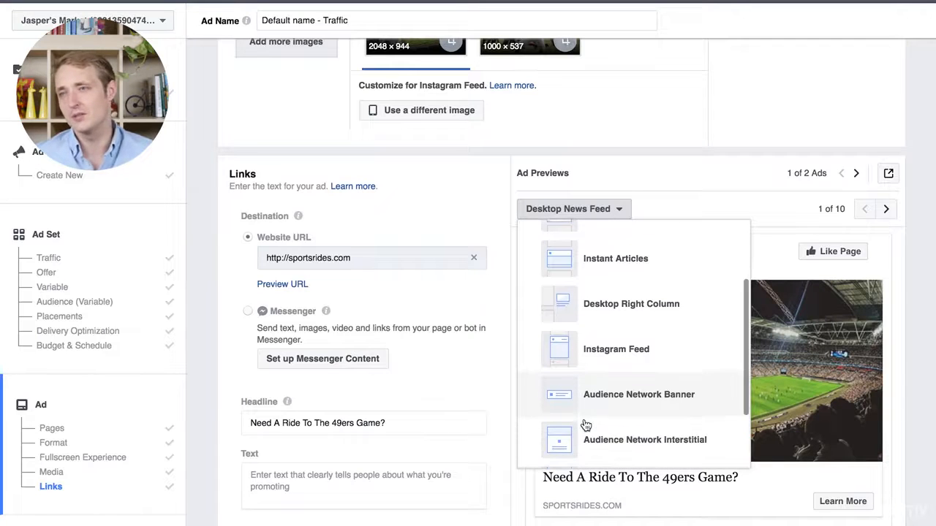
click(683, 166)
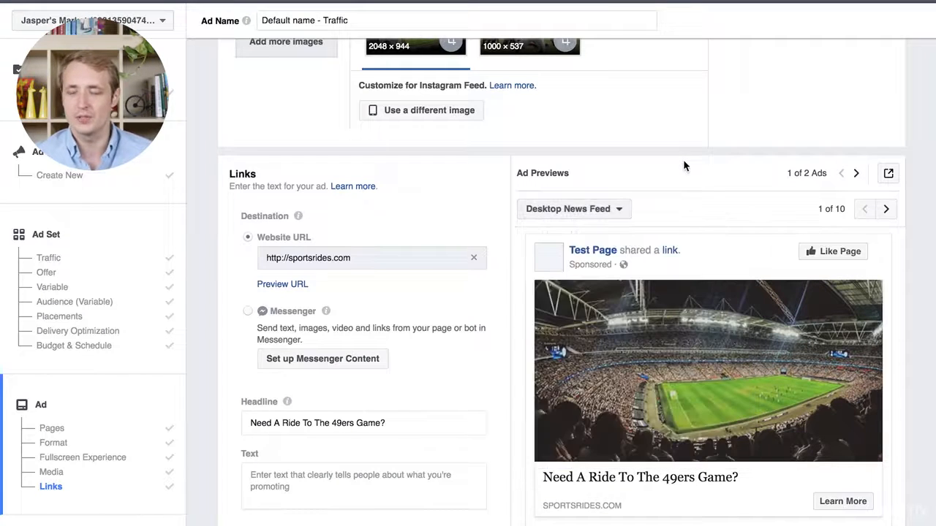
Enter the ad text "We'll pick you up, drive you to the game, and drive you home all for one low price."
scroll(476, 407, down, 2)
click(380, 410)
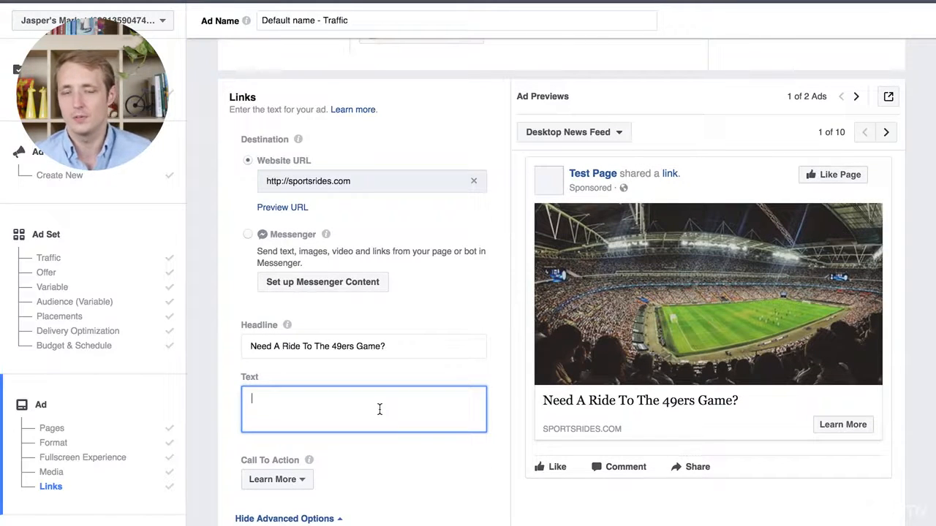
text(We'll )
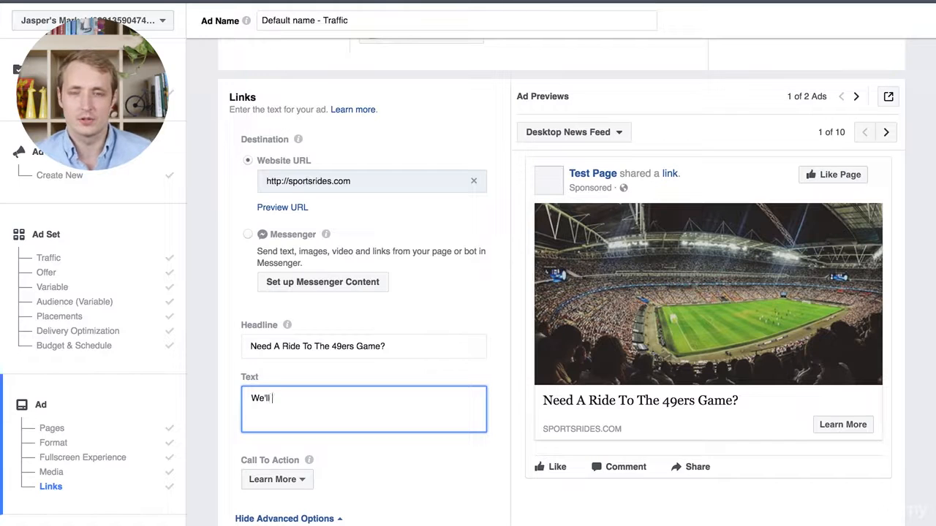
text(pick you up, drive )
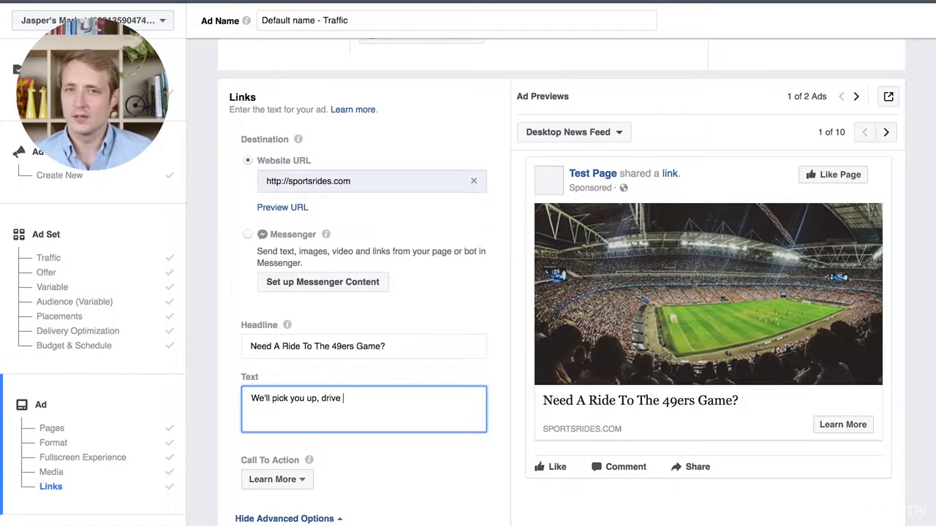
text(you to the game, and drive)
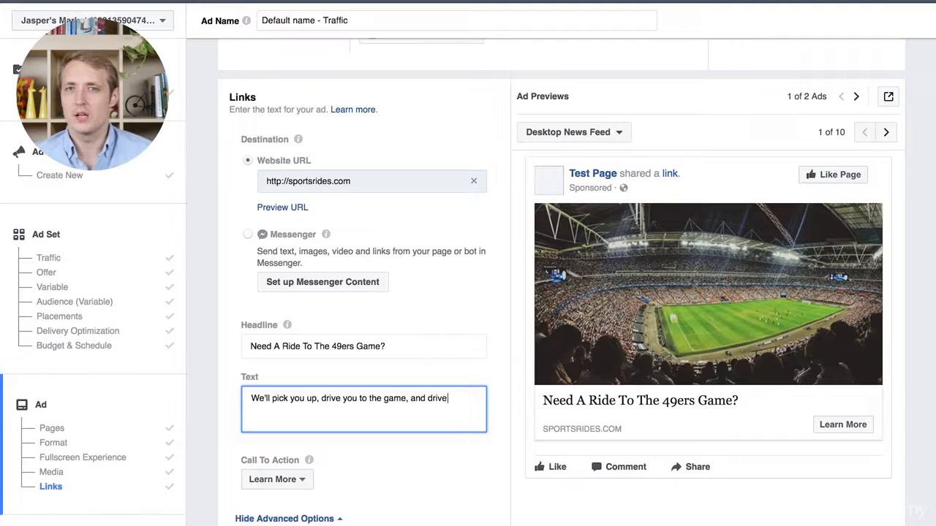
text( you home all for one)
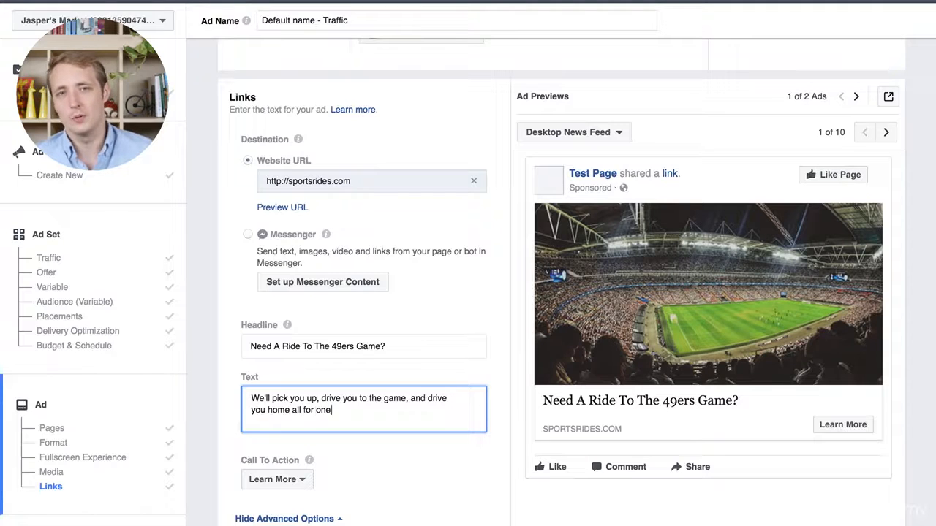
text( low price.)
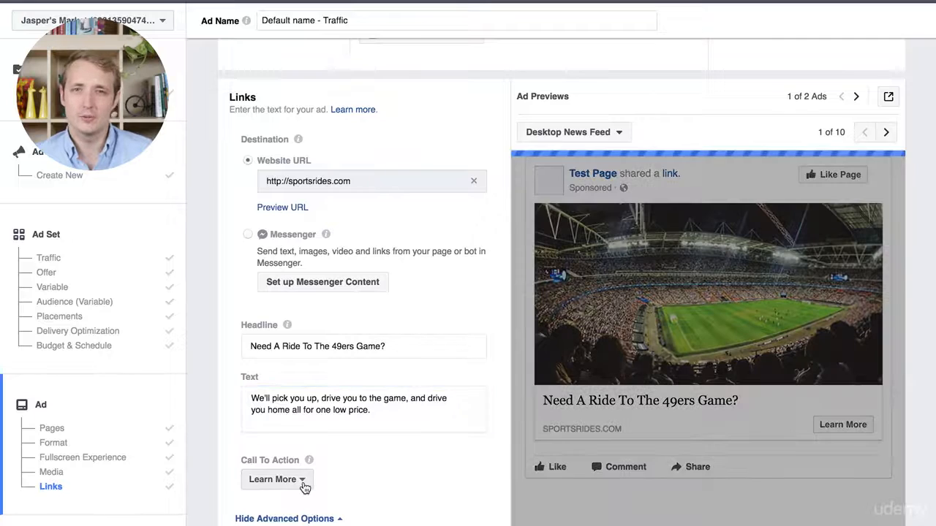
Keep Learn More as the call to action and preview the ad in the Instagram Feed placement
click(307, 487)
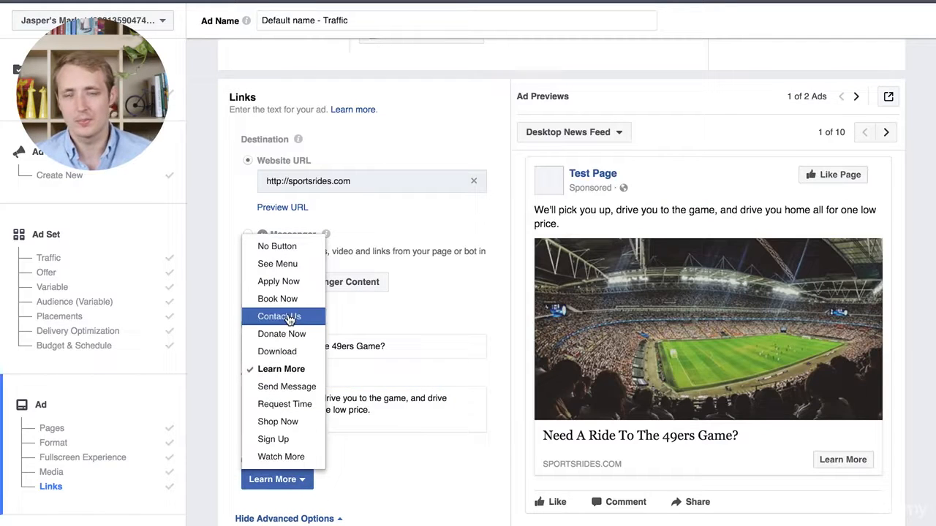
click(282, 369)
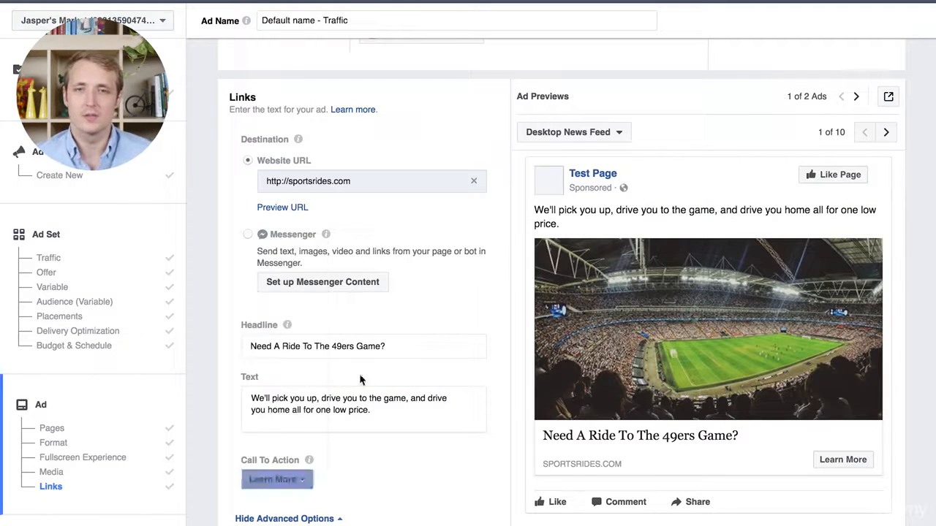
scroll(418, 435, down, 1)
click(572, 101)
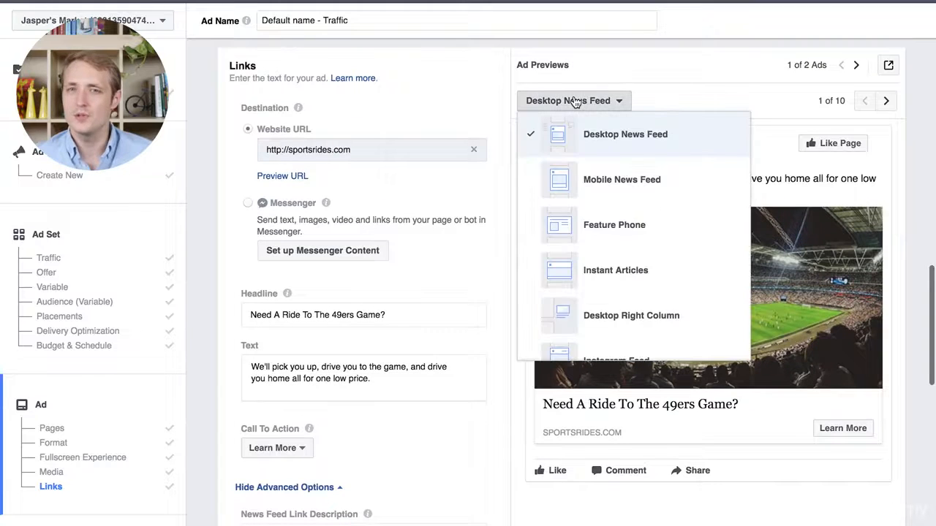
scroll(583, 292, down, 1)
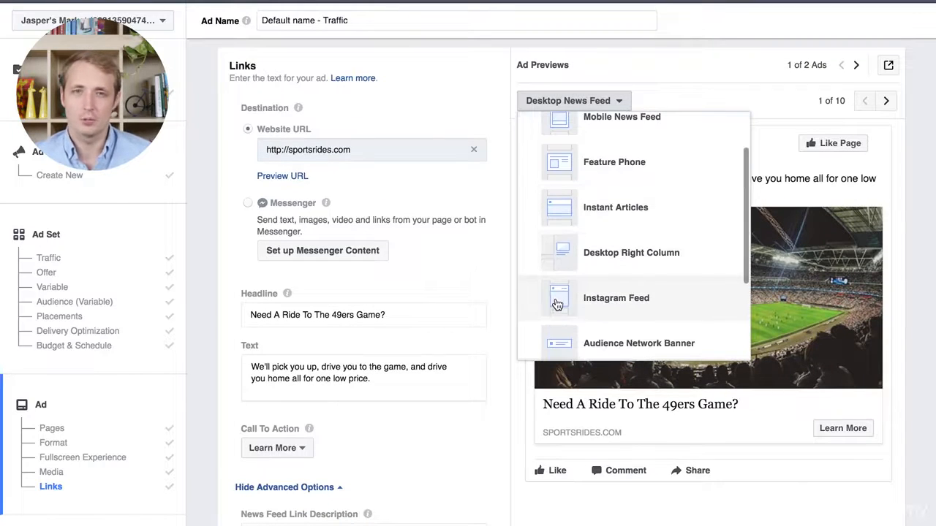
click(557, 303)
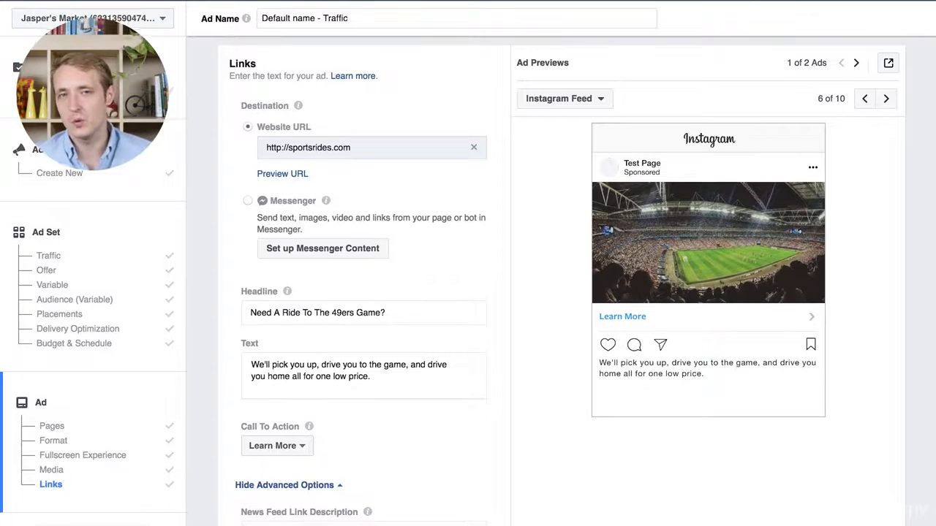
Set the ad's call to action to Book Now
click(278, 449)
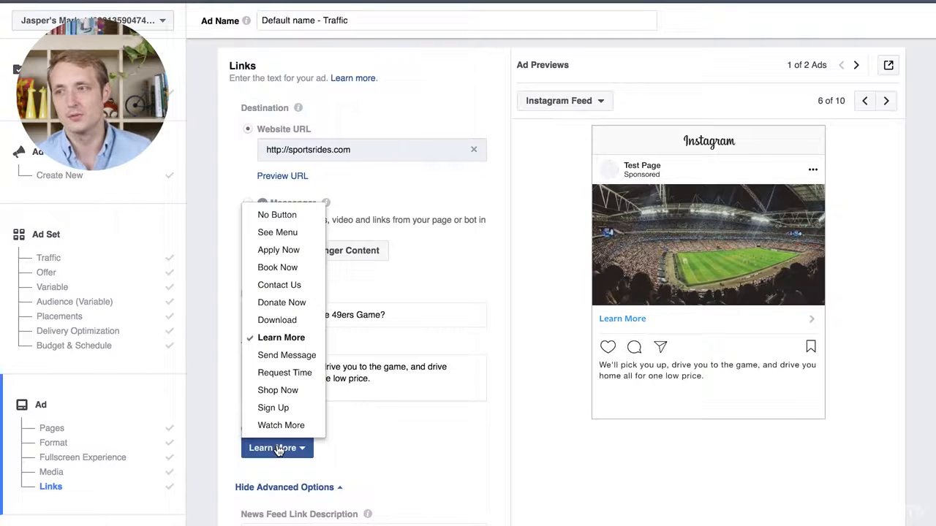
click(286, 270)
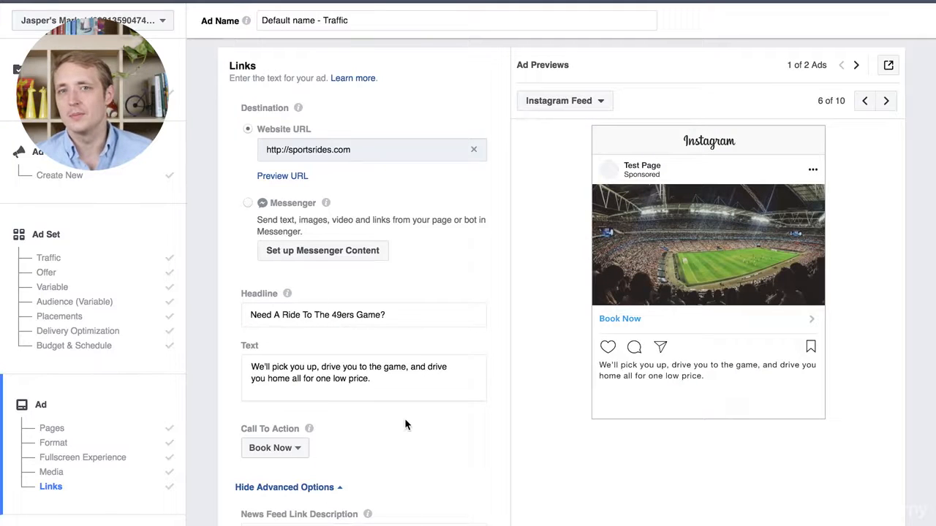
In the advanced options, set the News Feed link description to "Sports Rides - like Uber for the Big Game"
scroll(406, 423, down, 3)
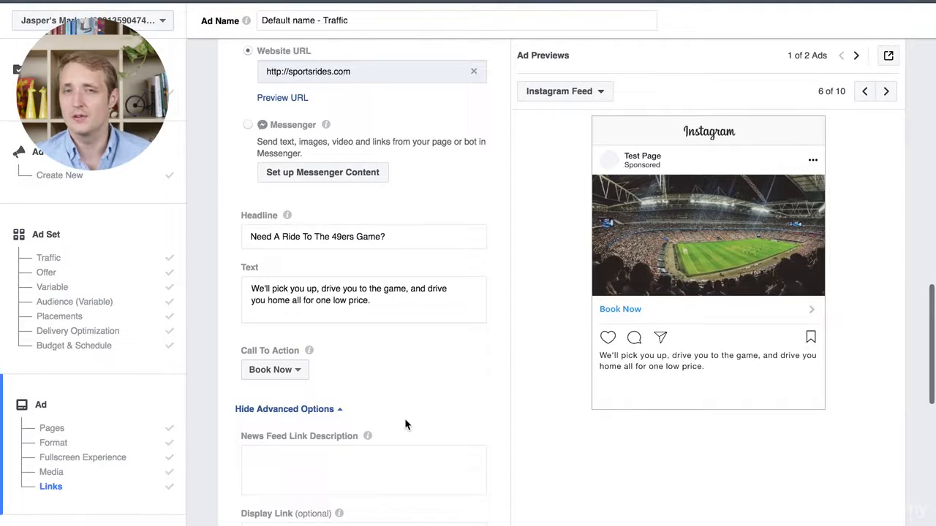
scroll(406, 424, down, 3)
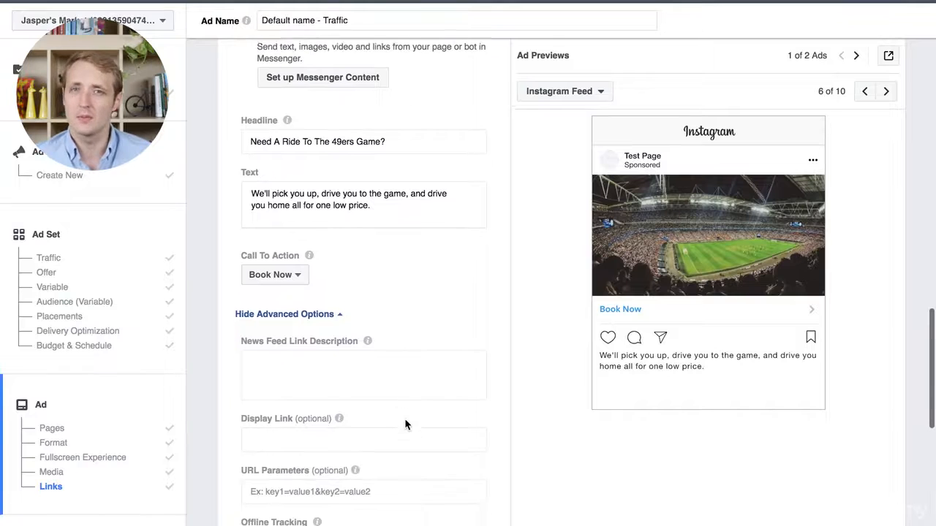
scroll(405, 424, down, 3)
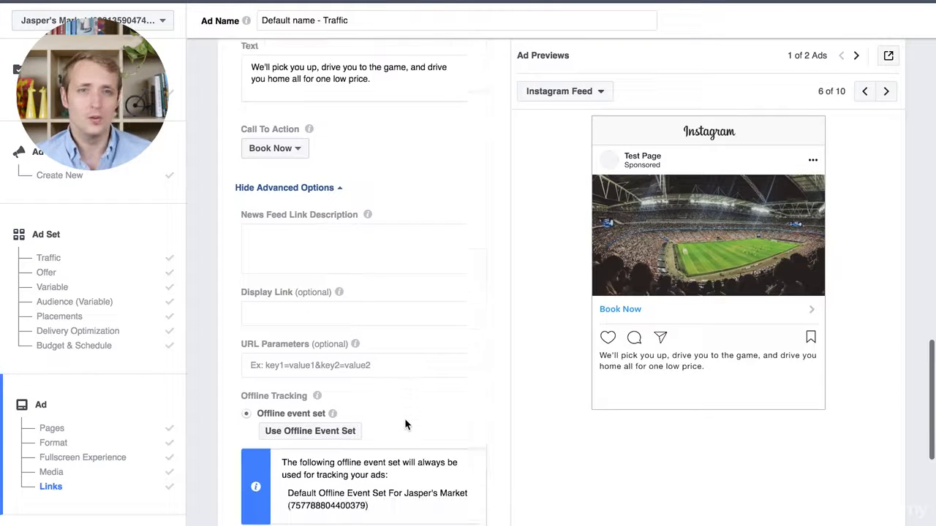
scroll(405, 424, down, 1)
scroll(405, 420, up, 1)
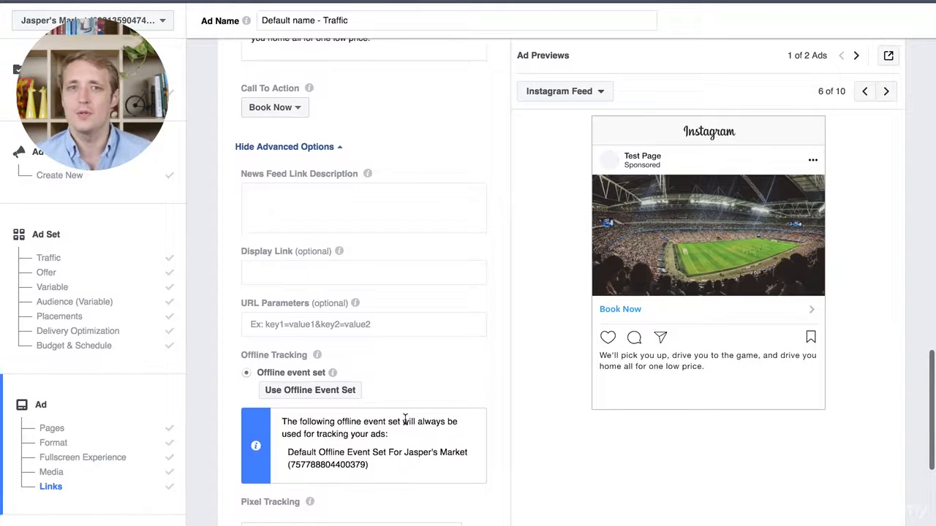
scroll(404, 418, up, 1)
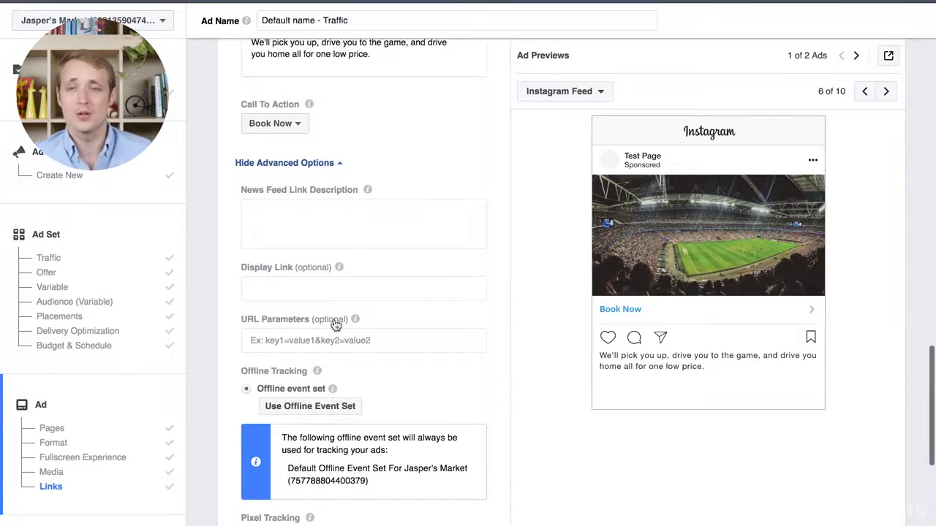
mouse_move(339, 268)
click(265, 240)
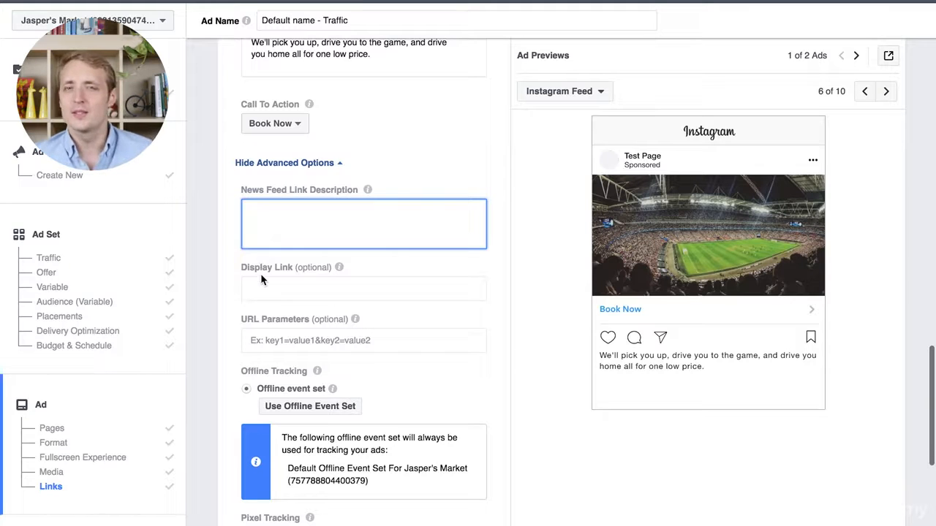
click(255, 294)
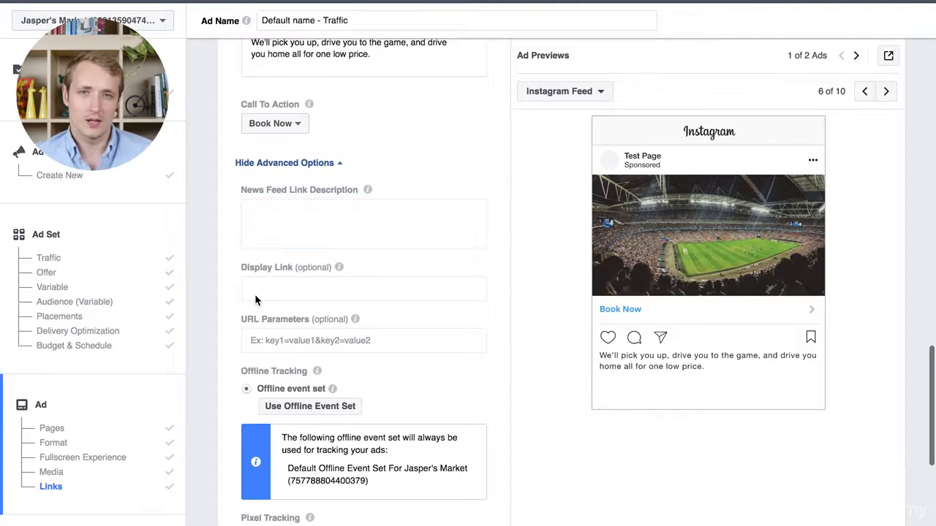
click(349, 215)
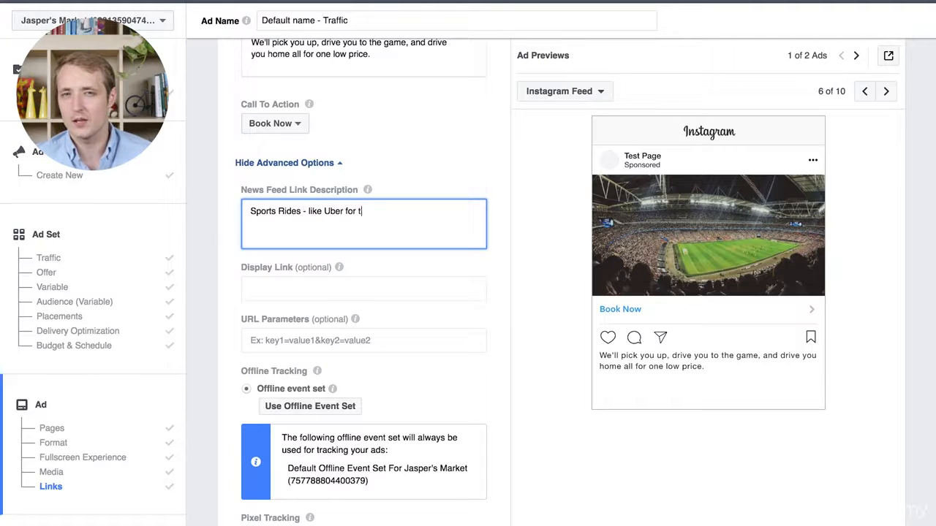
click(286, 287)
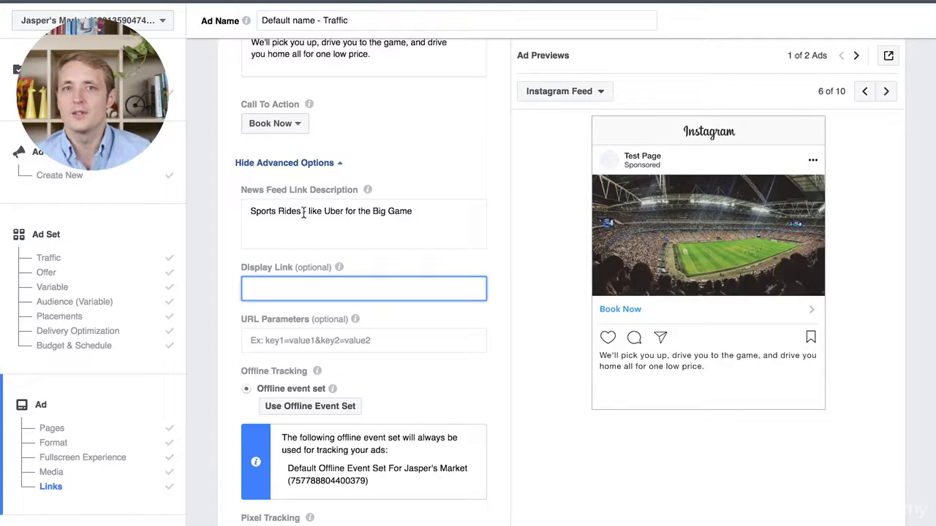
click(377, 211)
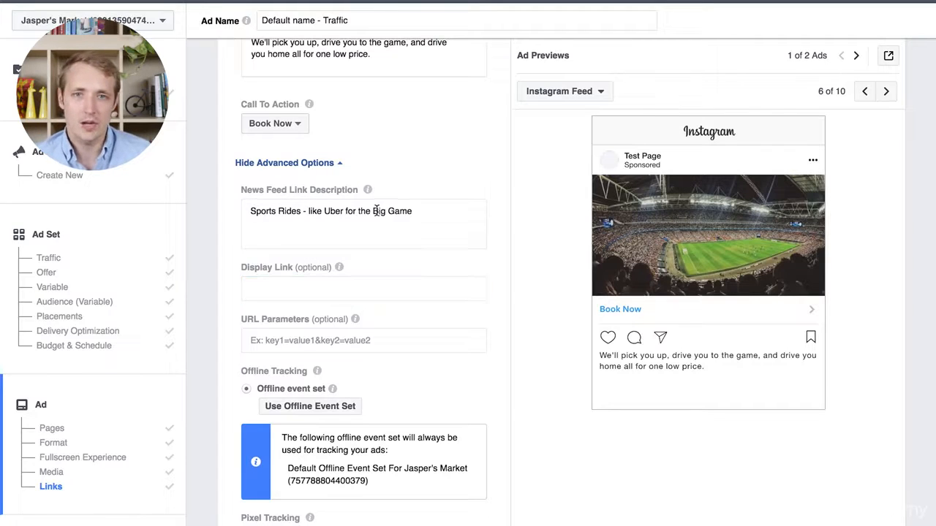
Set the ad's optional display link to 49ersParkRide.com
click(340, 289)
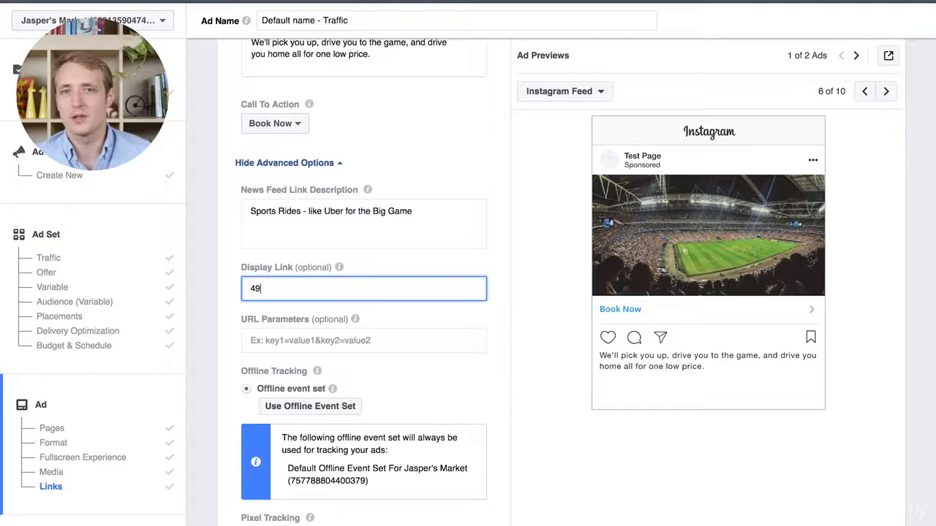
text(49ersParkRide.com)
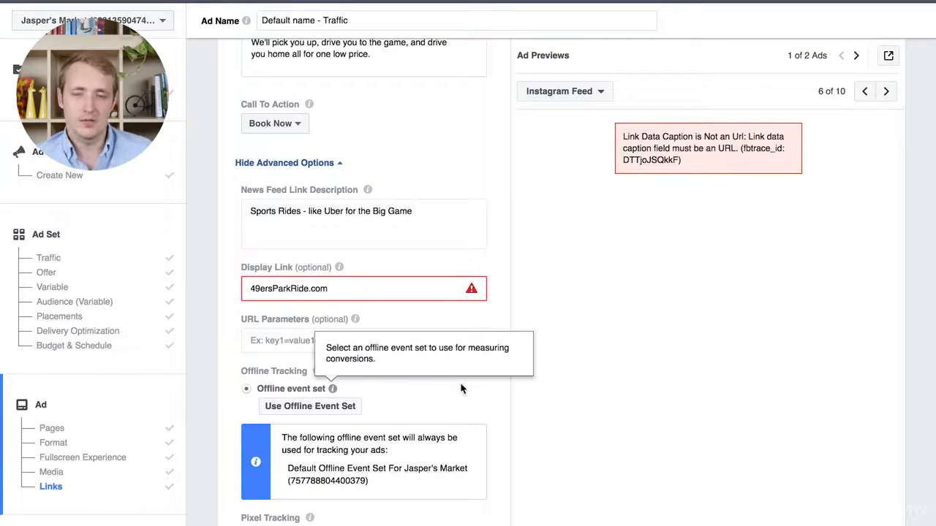
click(376, 310)
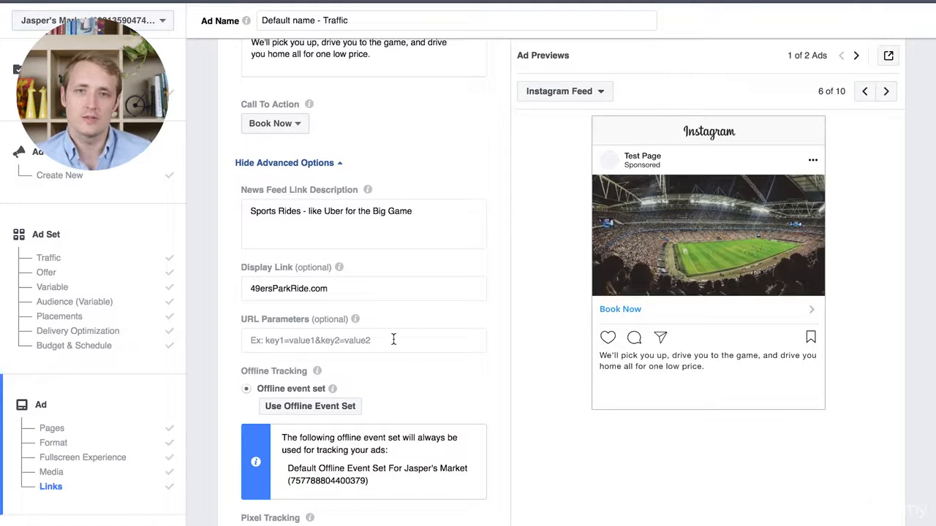
Preview the ad in the Instant Articles placement and look through the other placements available for previewing
scroll(411, 344, down, 2)
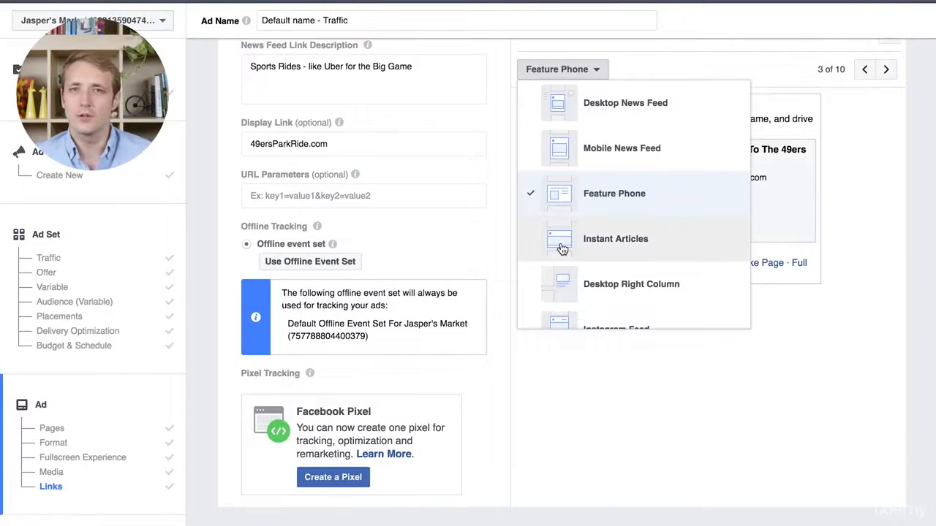
click(561, 248)
scroll(537, 268, up, 2)
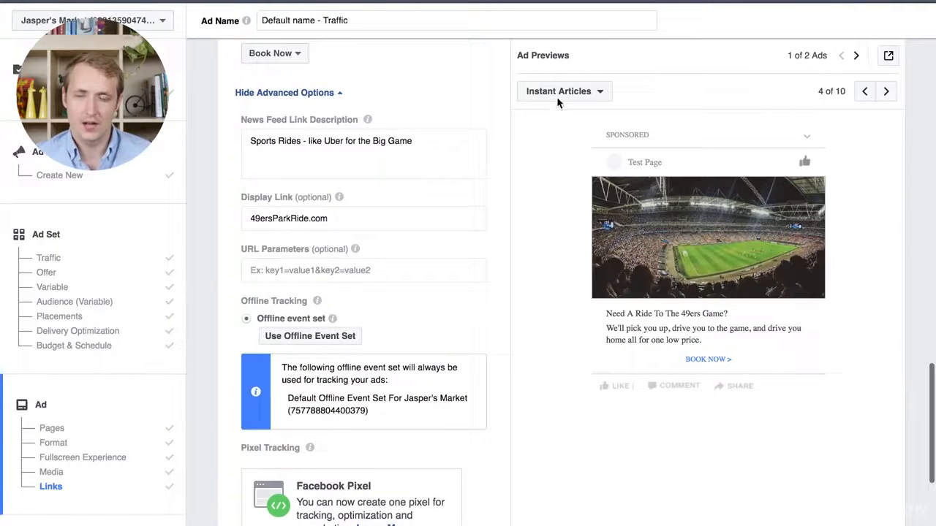
click(557, 95)
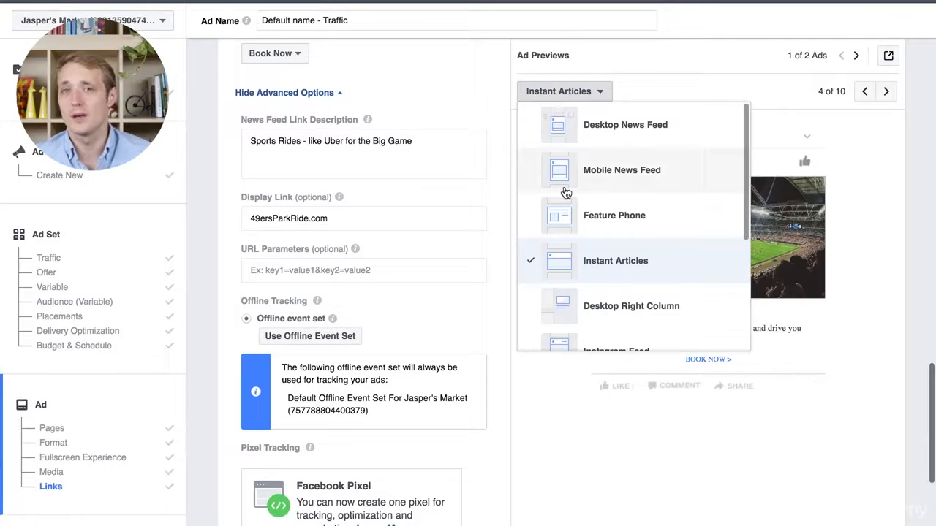
scroll(564, 192, down, 3)
scroll(565, 191, down, 3)
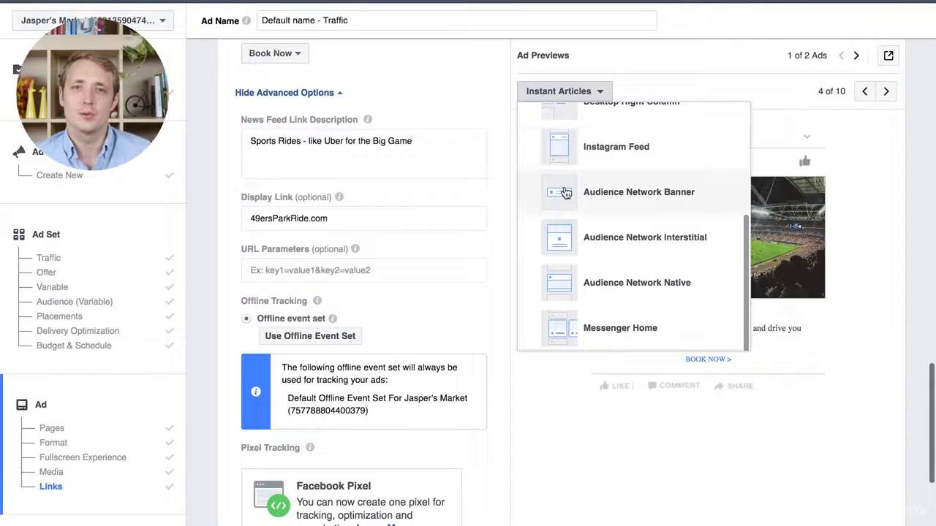
scroll(571, 288, up, 5)
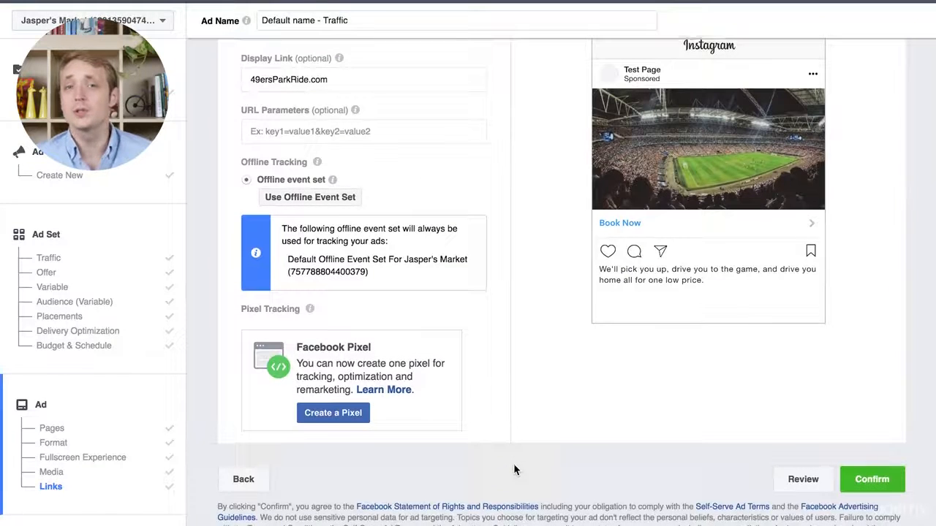
Confirm the finished ad
click(889, 475)
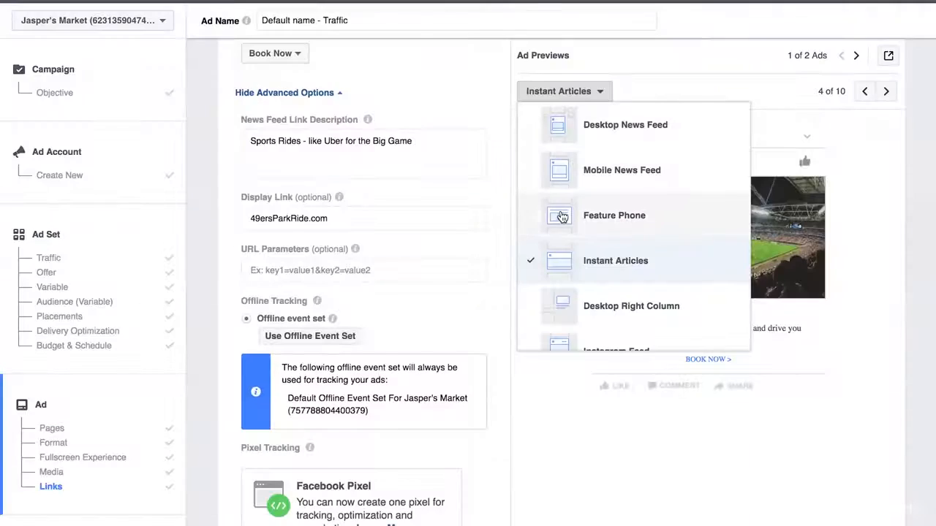
Preview the ad in the Desktop Right Column and Messenger Home placements
scroll(561, 216, down, 2)
click(561, 212)
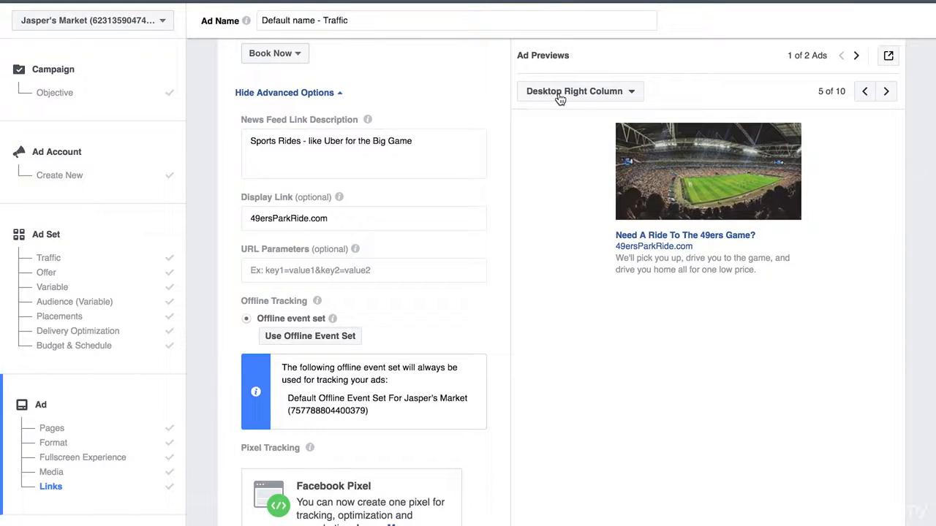
click(624, 91)
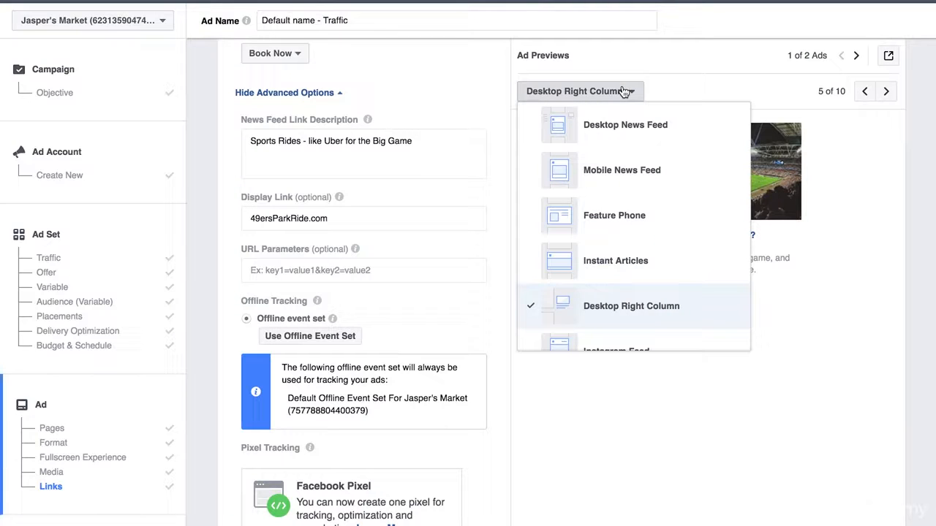
scroll(574, 269, down, 2)
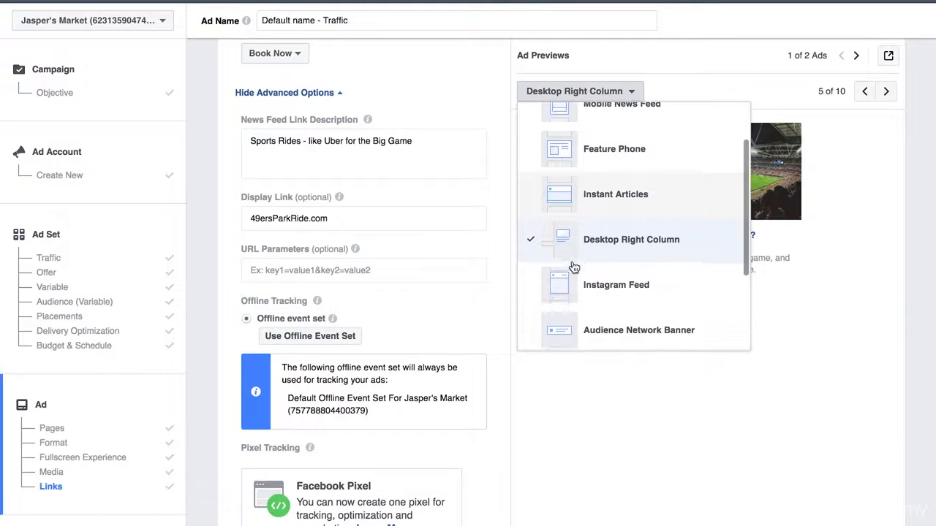
scroll(568, 292, down, 2)
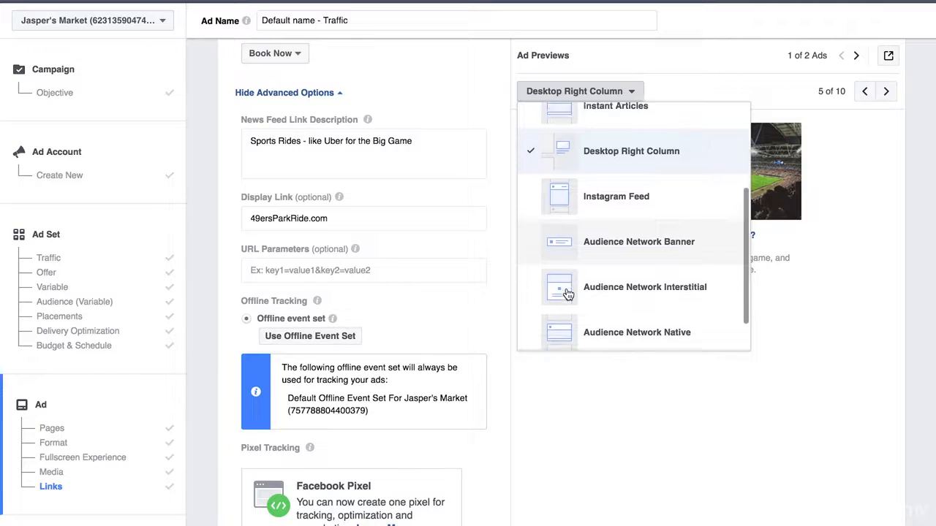
scroll(571, 291, down, 1)
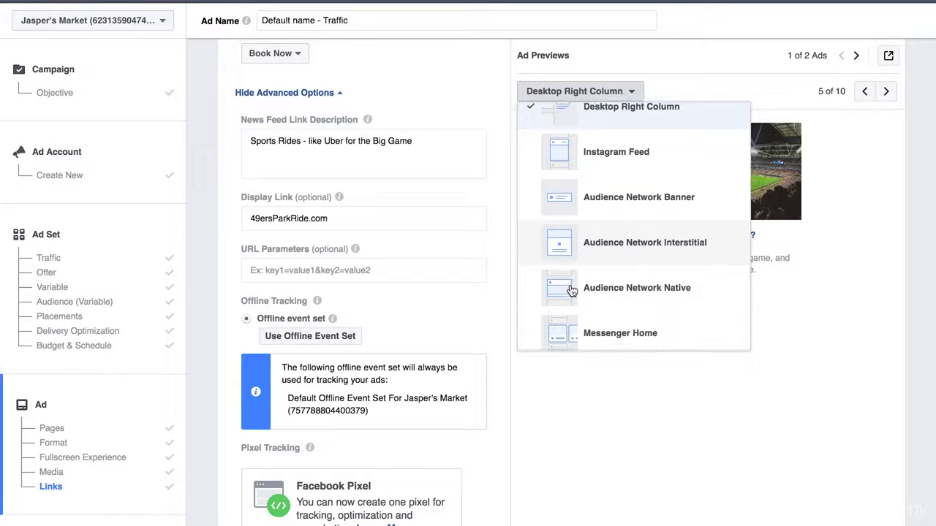
click(562, 327)
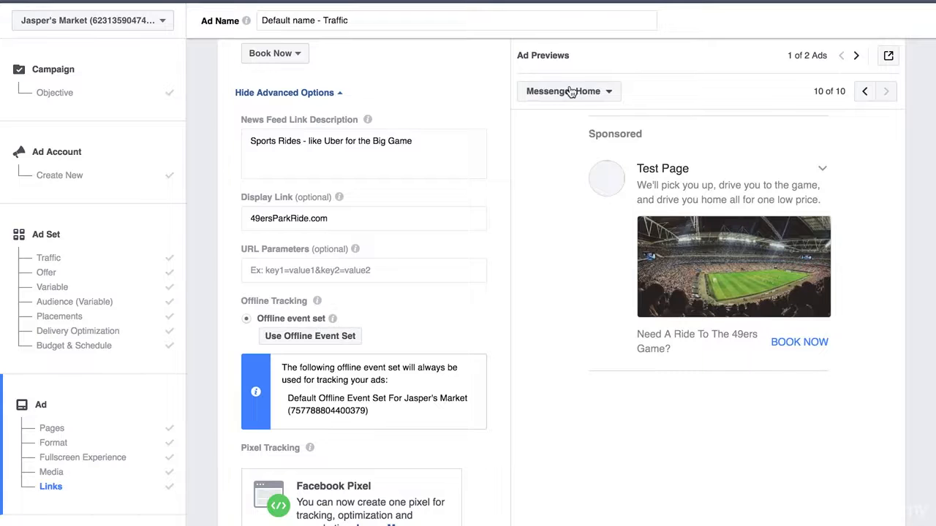